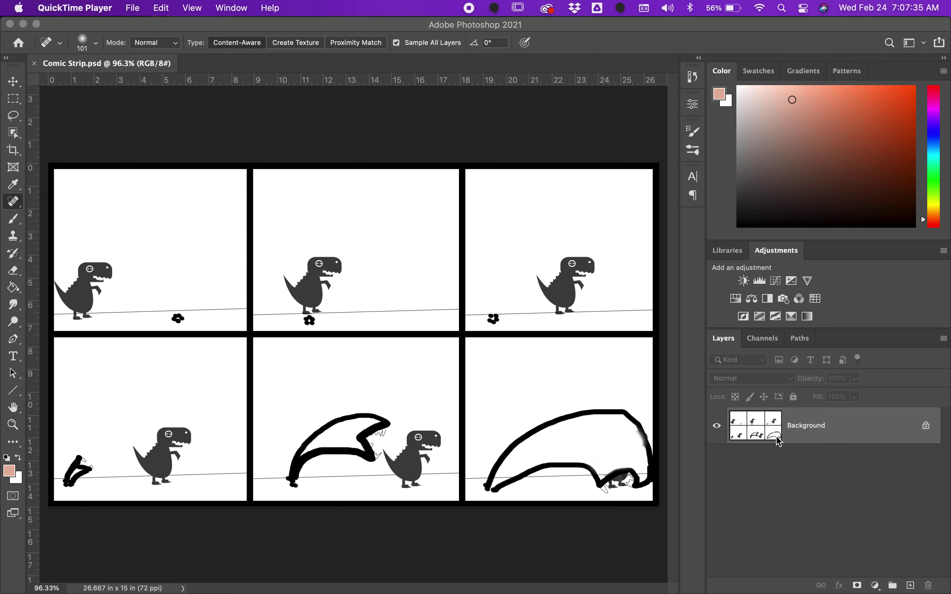
Pick the Rectangular Marquee tool after dismissing the Background layer's context menu.
right_click(852, 440)
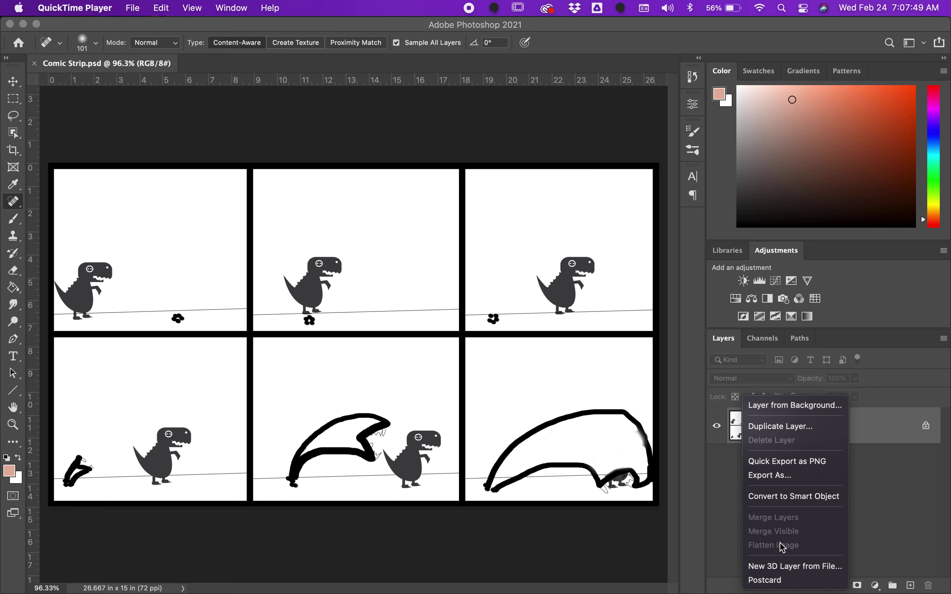
click(880, 514)
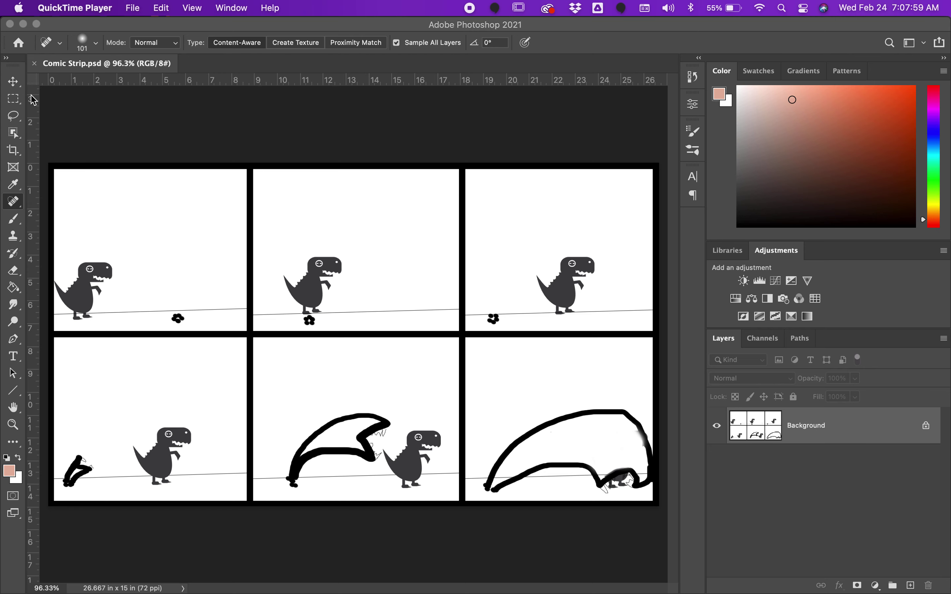
click(13, 104)
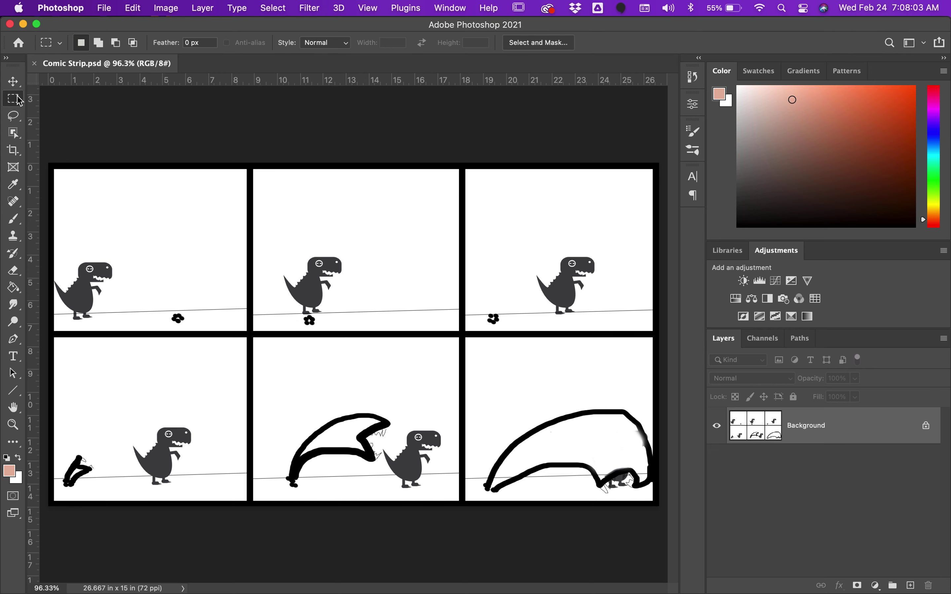
click(21, 391)
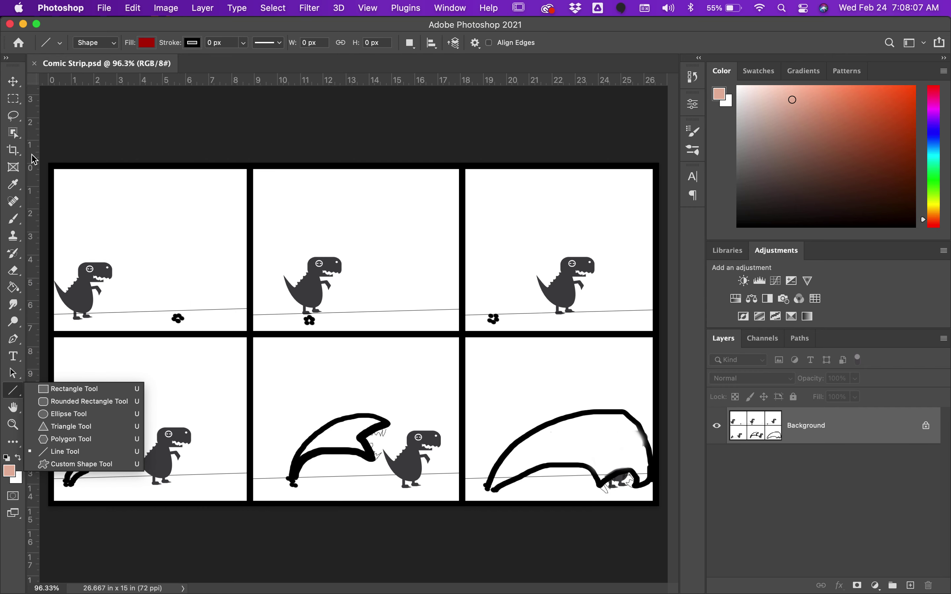
click(13, 99)
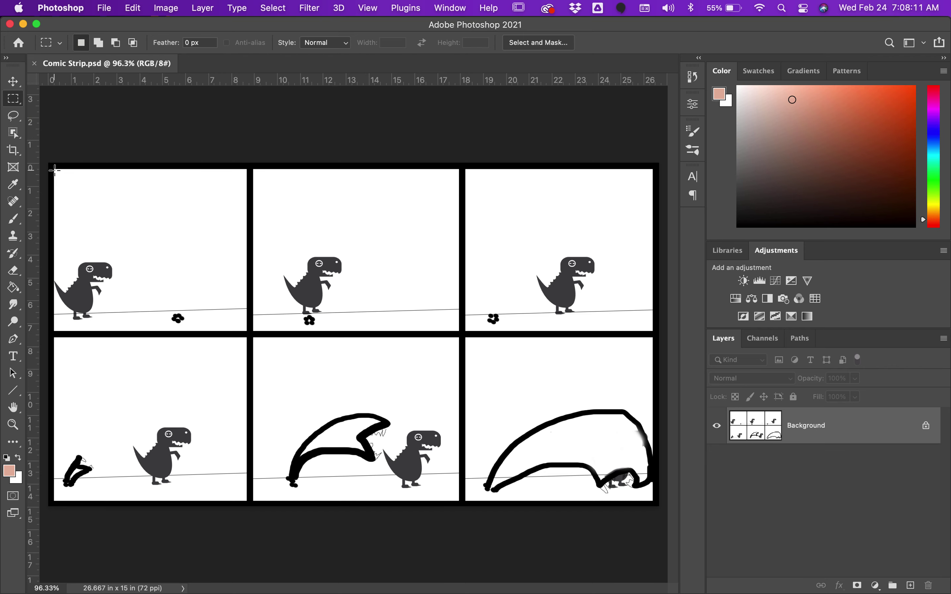
Marquee the top-left comic panel and copy it with Edit > Copy.
drag(54, 169, 246, 331)
click(133, 10)
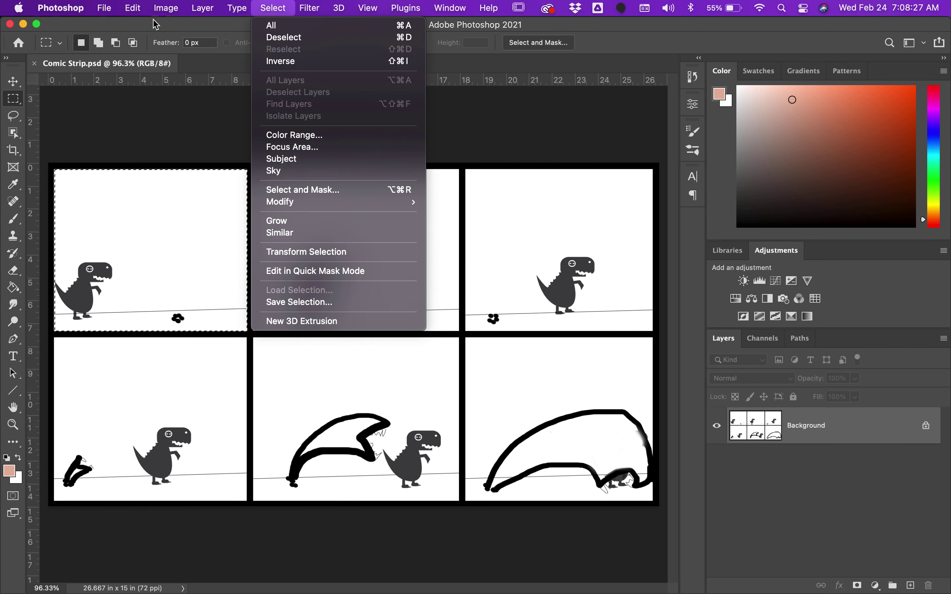
click(141, 99)
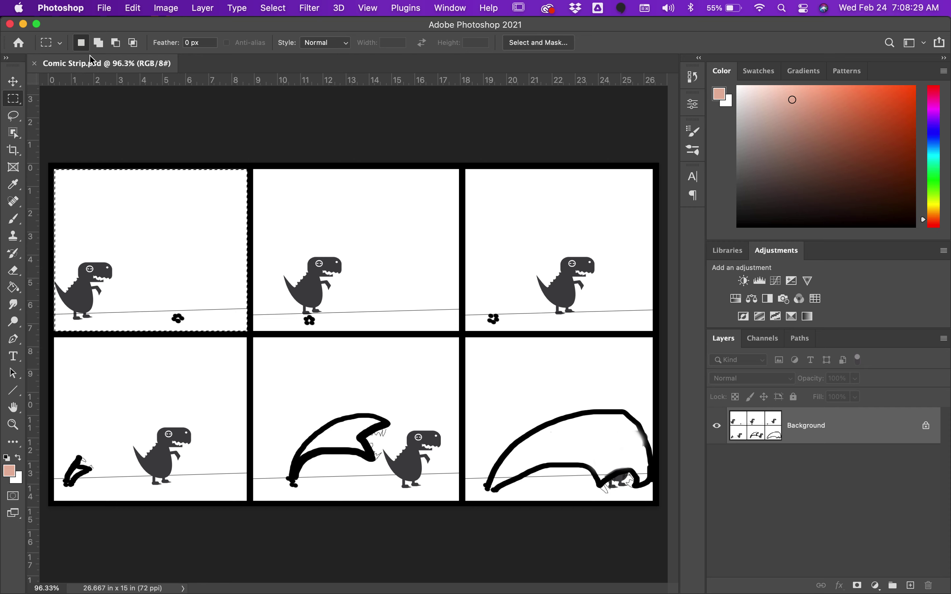
click(110, 9)
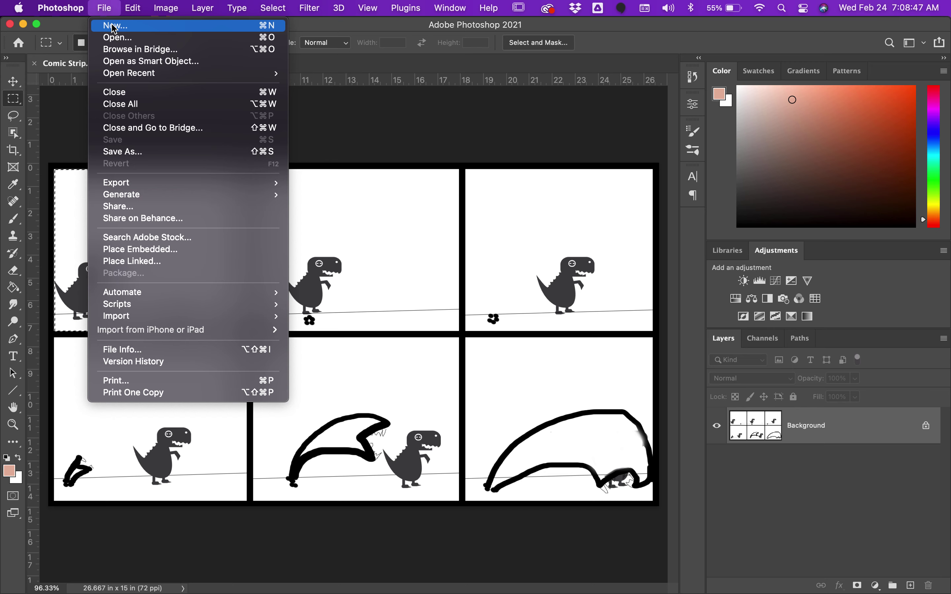
Create a new 604 x 508 px, 72 ppi document from the Clipboard preset.
click(113, 27)
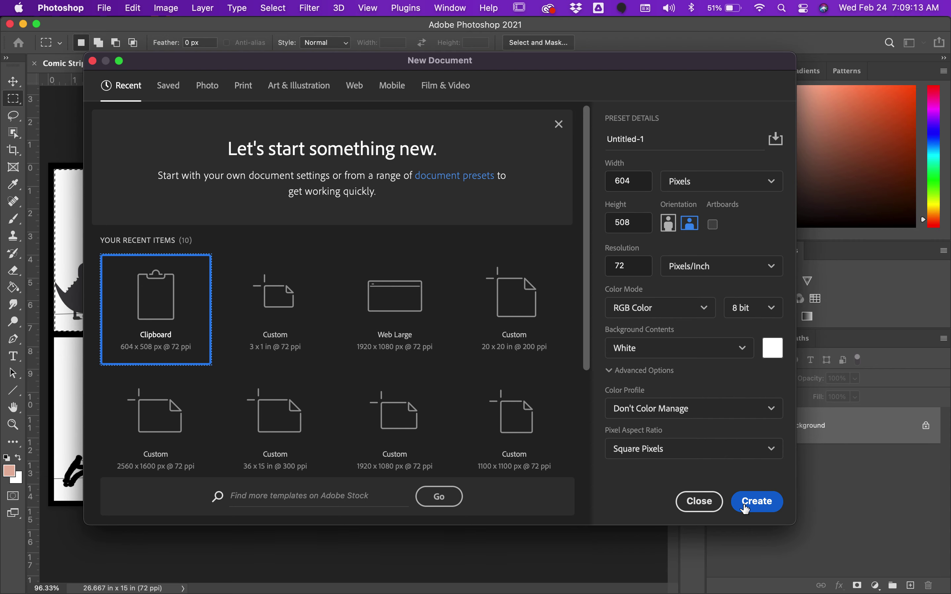
click(748, 497)
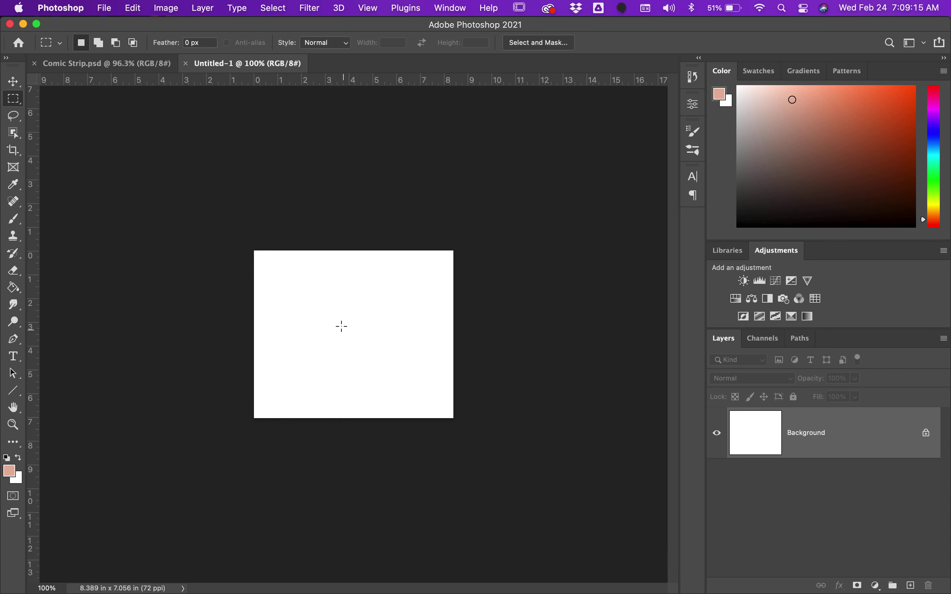
Zoom into Untitled-1 and paste the first comic panel there as Layer 1.
scroll(332, 328, up, 1)
scroll(331, 328, up, 4)
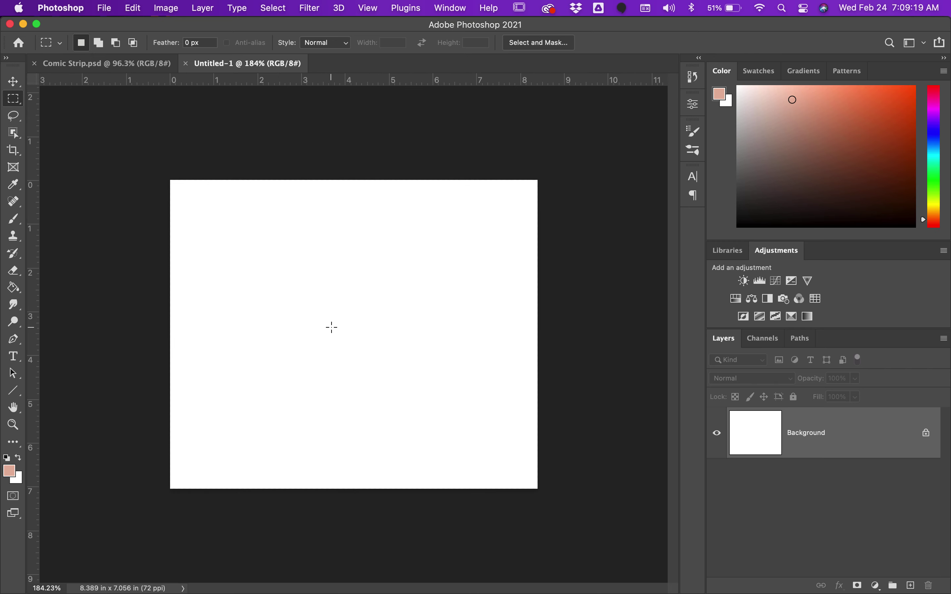
key(super+v)
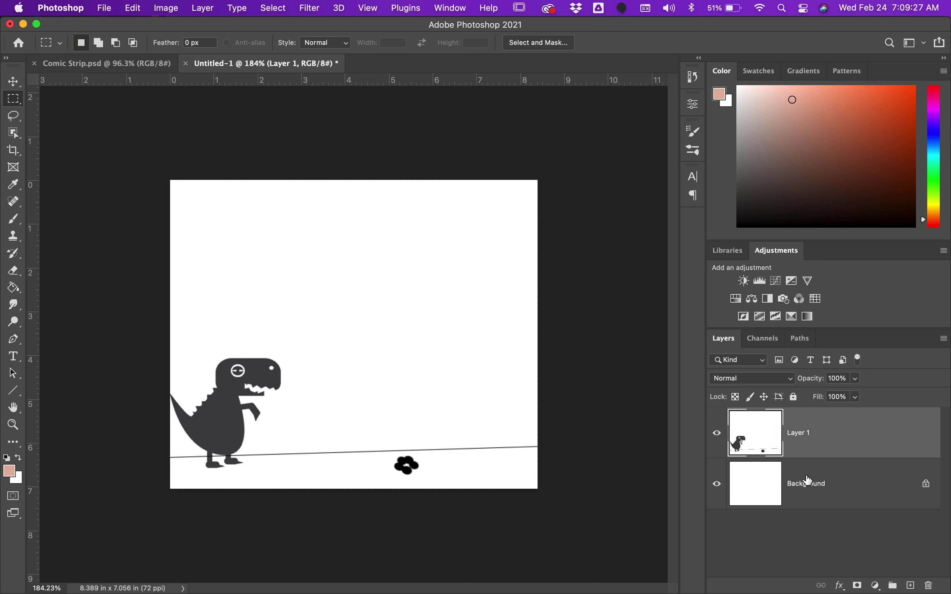
click(120, 70)
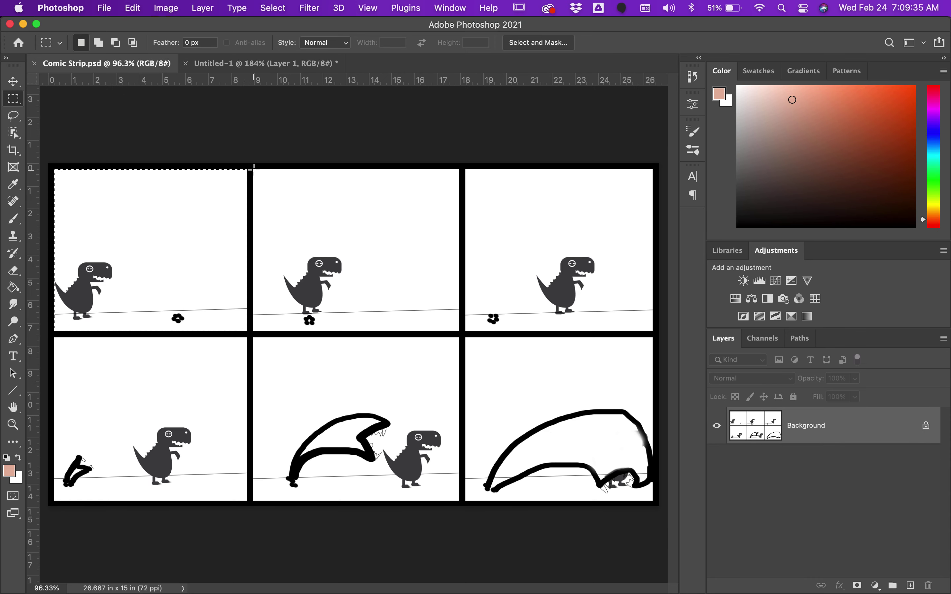
Marquee the second comic panel and paste it into Untitled-1 as Layer 2.
drag(254, 169, 459, 332)
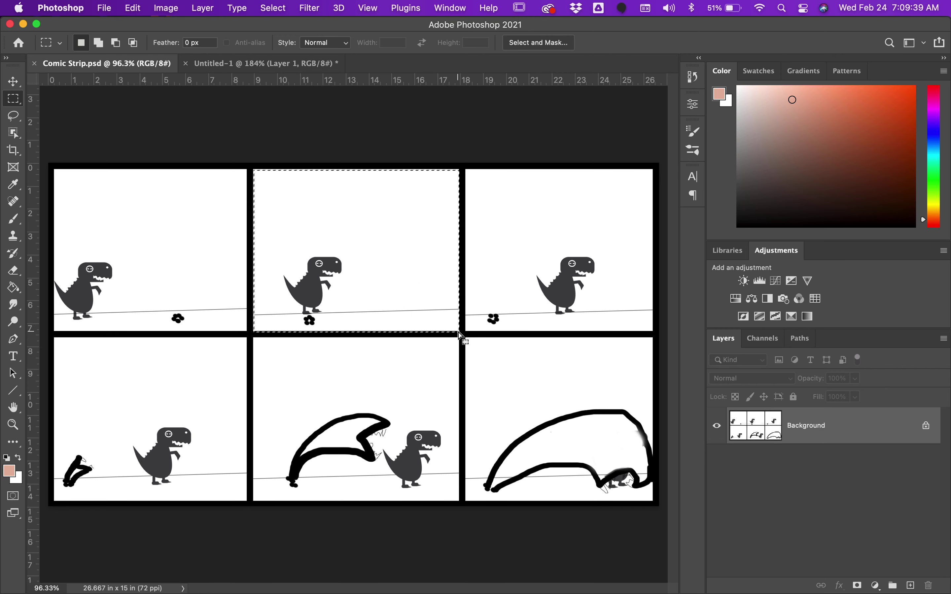
click(254, 63)
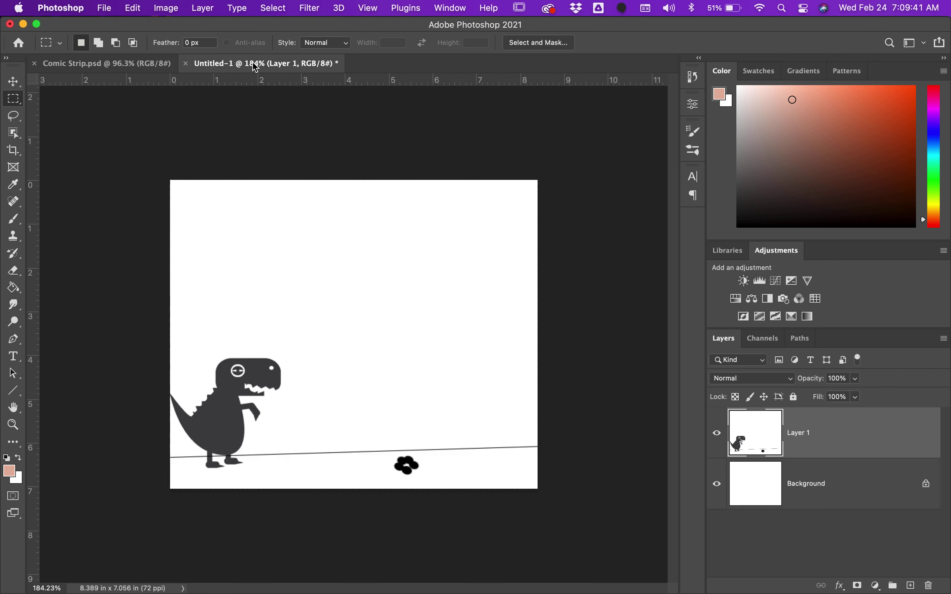
key(super+v)
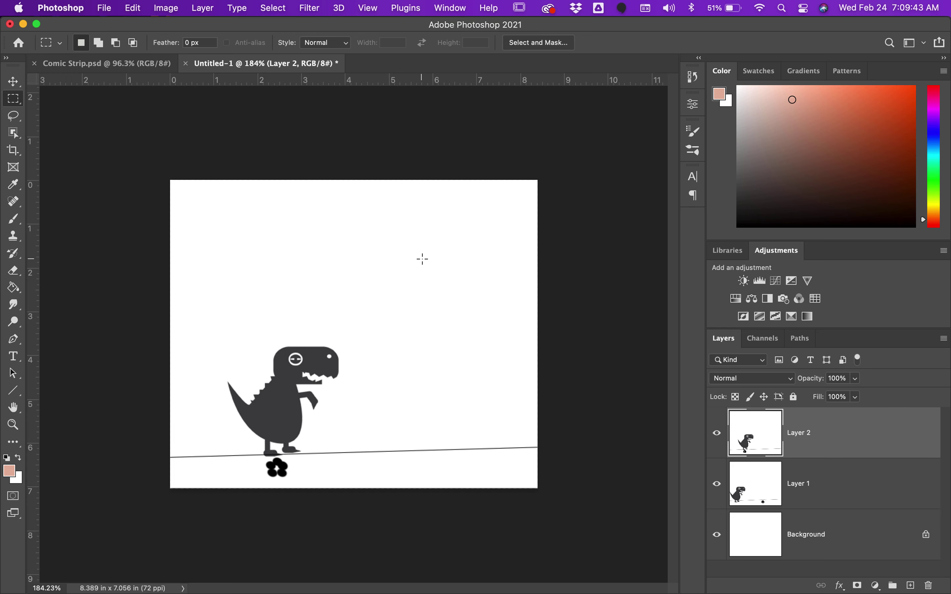
click(143, 67)
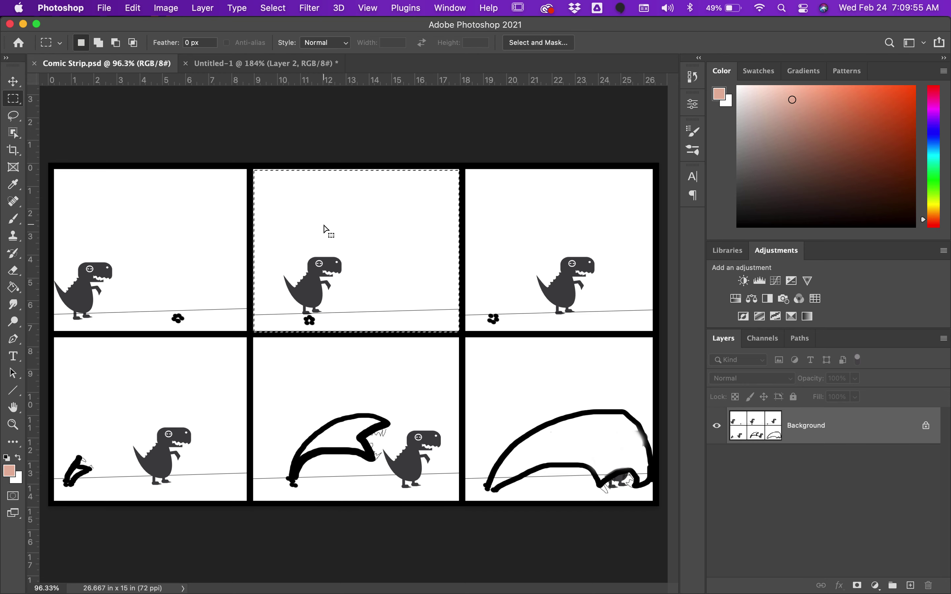
Select the third comic panel in Comic Strip.psd.
drag(321, 204, 515, 207)
click(441, 296)
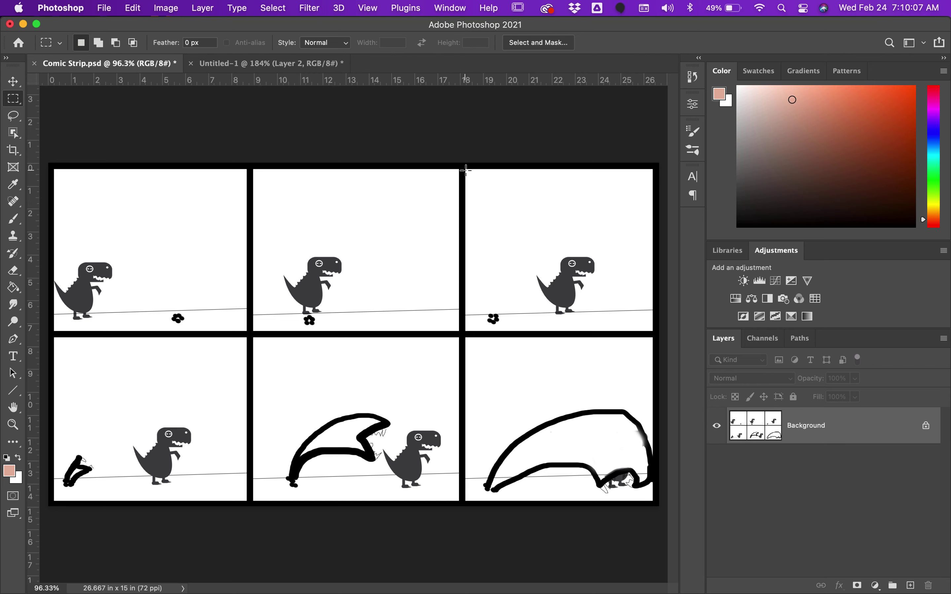
drag(466, 169, 650, 327)
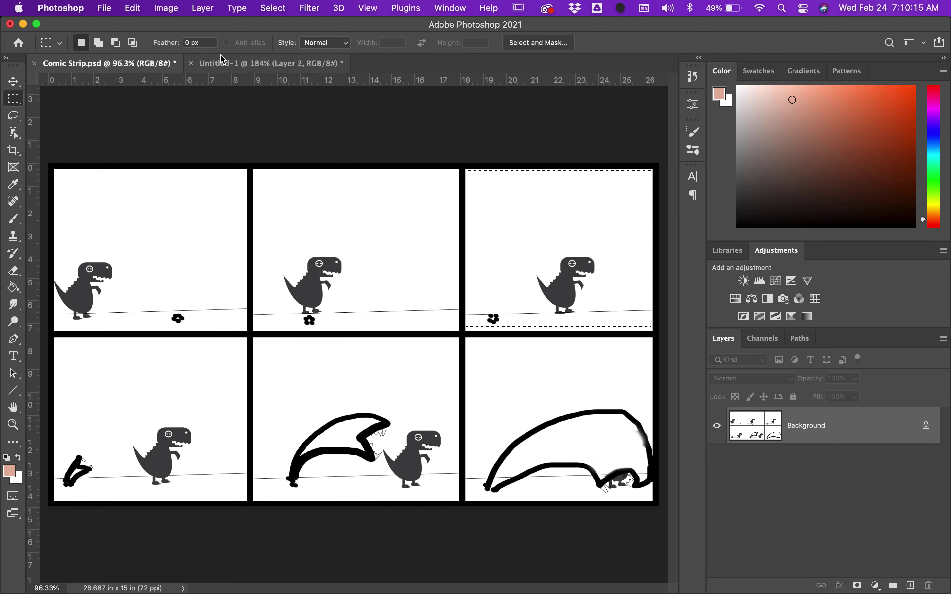
Paste the third panel as Layer 3, then copy the lower-left panel in as Layer 4.
click(211, 59)
key(super+v)
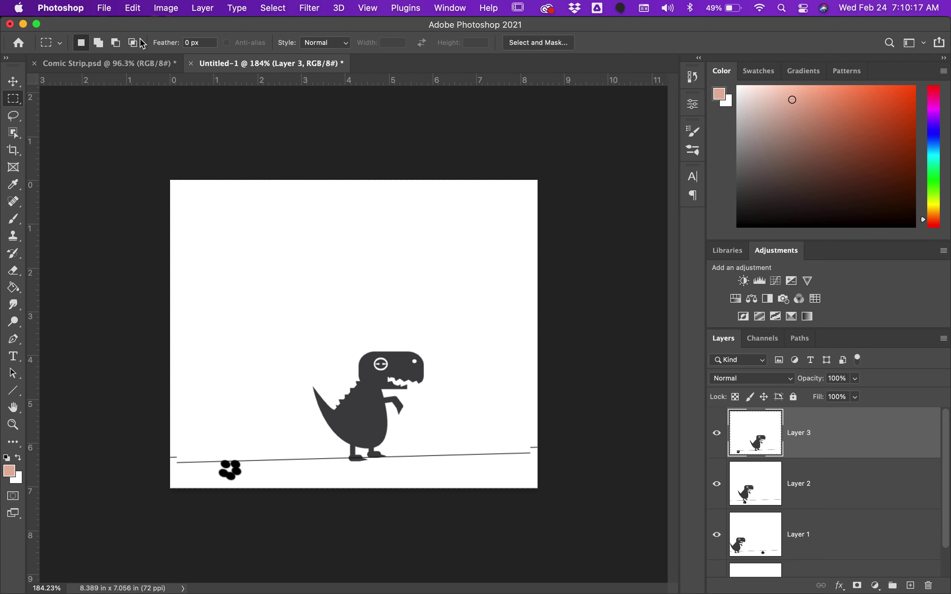
click(133, 65)
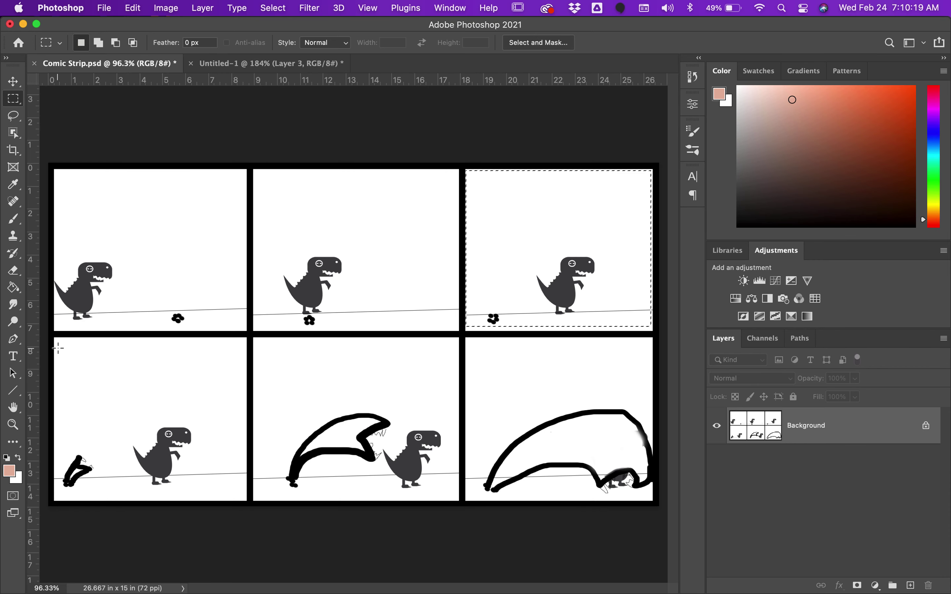
click(55, 342)
drag(56, 342, 245, 500)
key(cmd+c)
click(249, 63)
key(cmd+v)
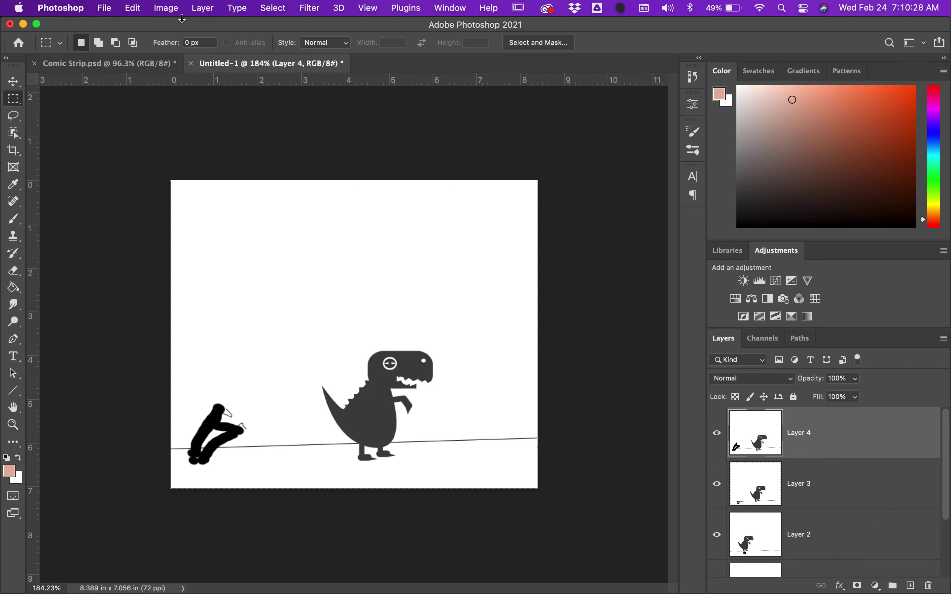
Copy the lower-middle comic panel into Untitled-1 as Layer 5.
click(151, 63)
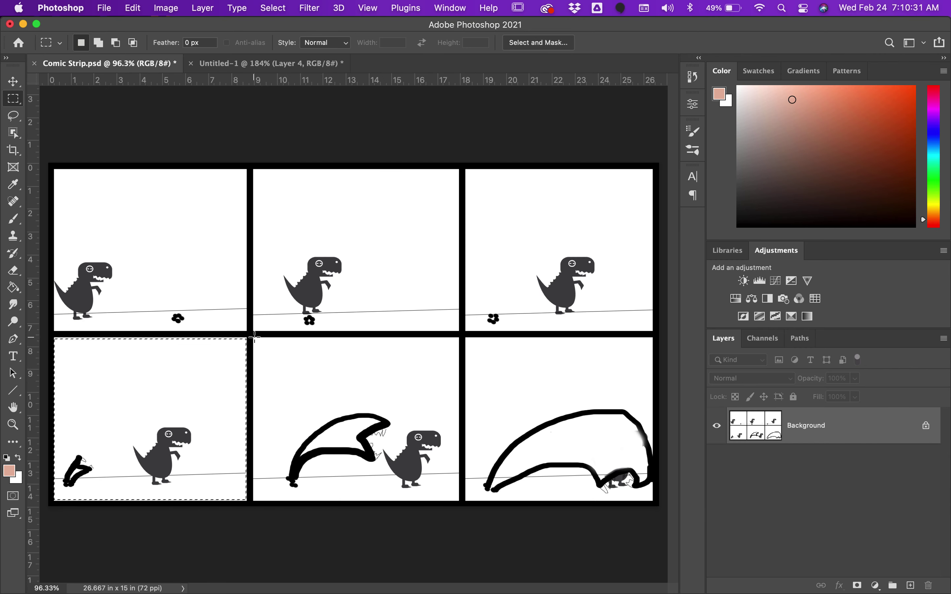
drag(255, 337, 458, 501)
key(super+c)
click(236, 64)
key(super+v)
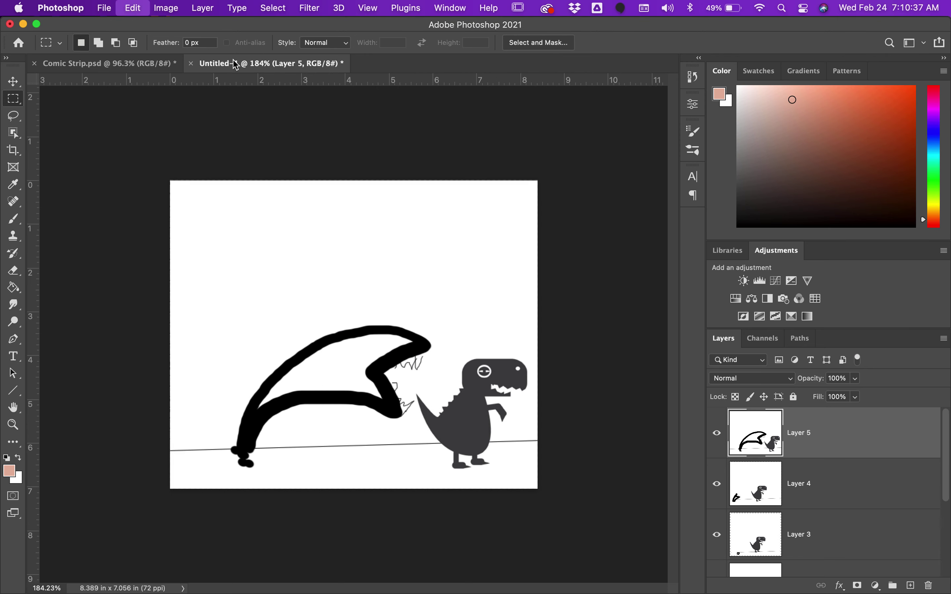
Reselect the lower-right panel precisely and paste it into Untitled-1 as Layer 6.
click(122, 65)
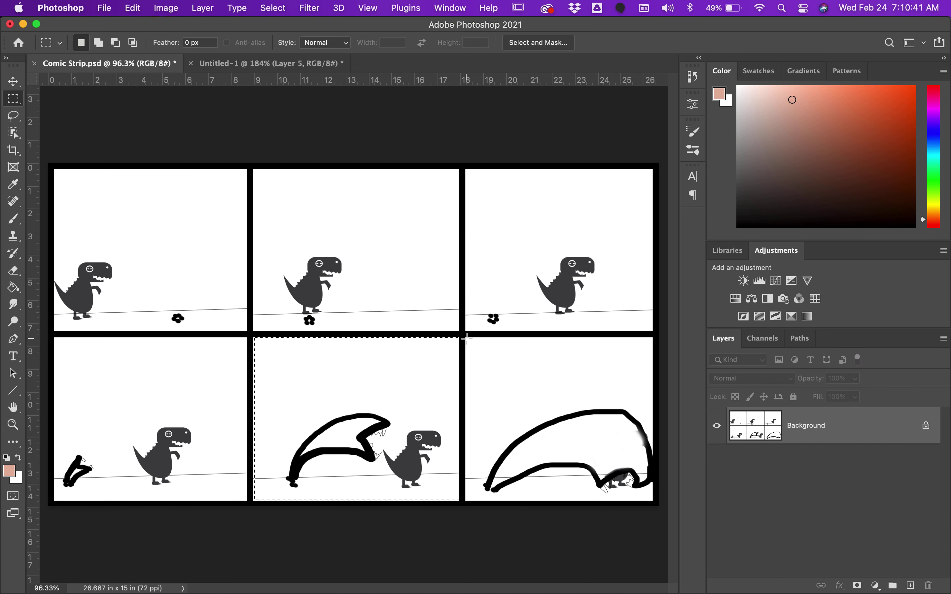
drag(467, 338, 650, 495)
click(593, 427)
drag(466, 337, 653, 503)
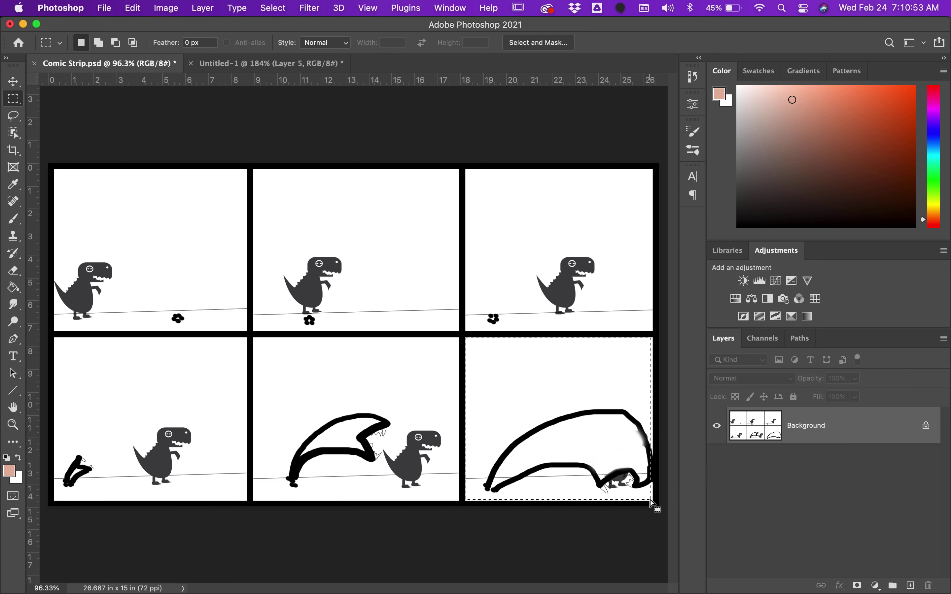
click(297, 64)
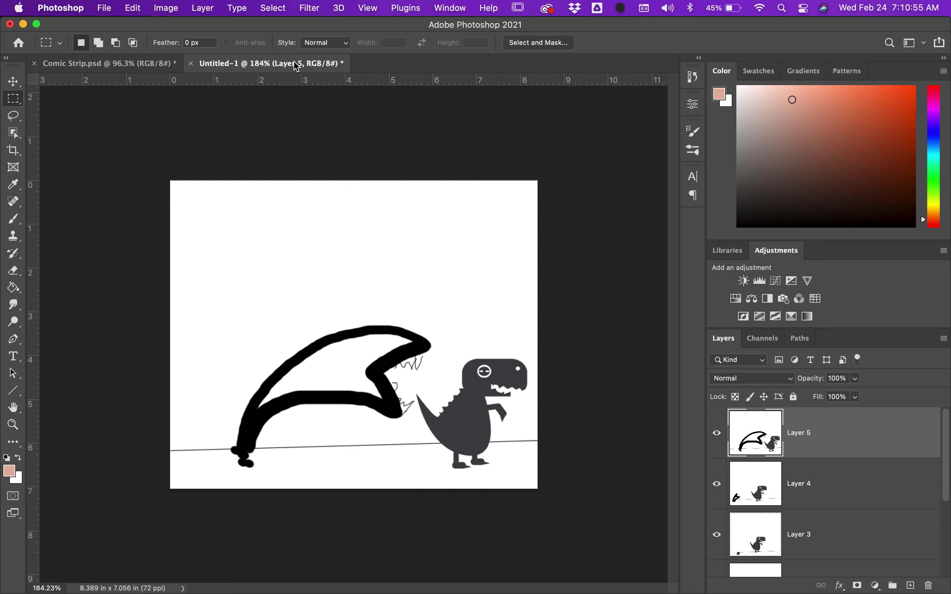
key(super+v)
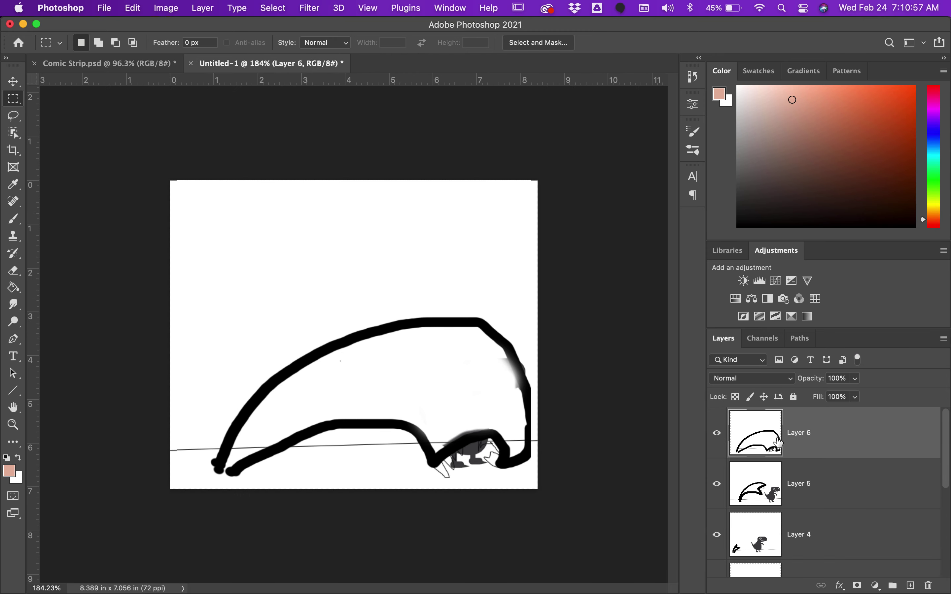
right_click(837, 433)
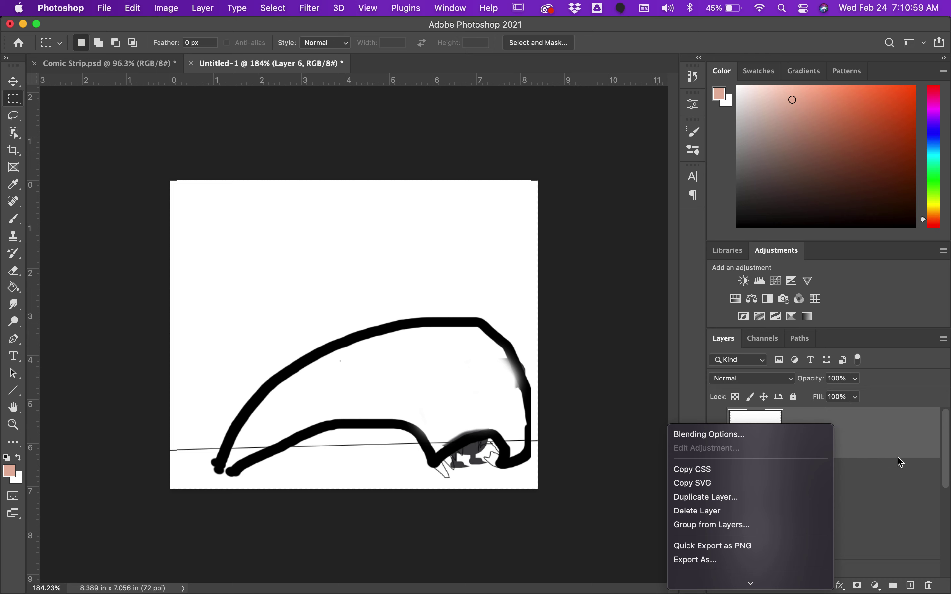
Dismiss the layer menu and trash the white Background layer, leaving Layers 1–6.
scroll(766, 495, down, 5)
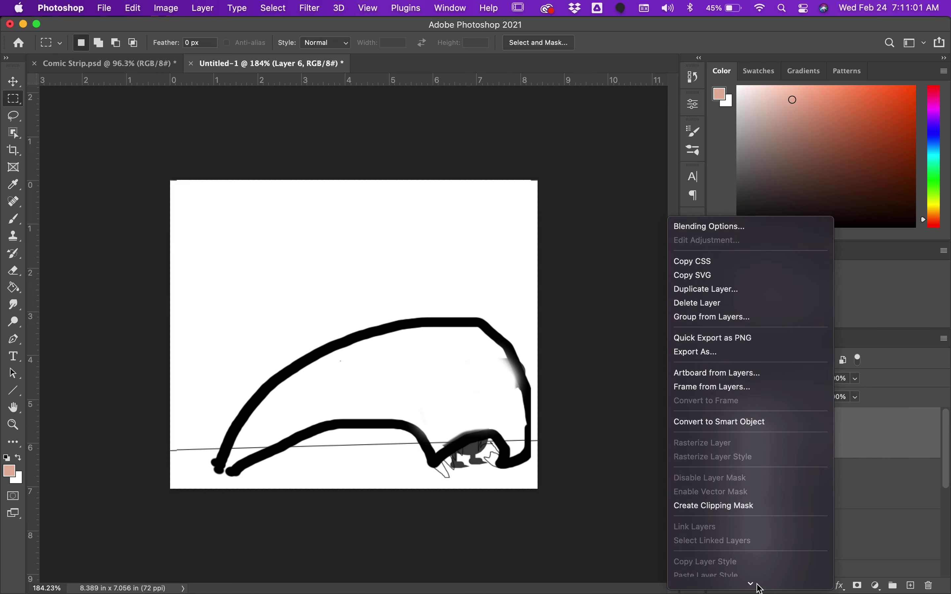
scroll(758, 582, down, 6)
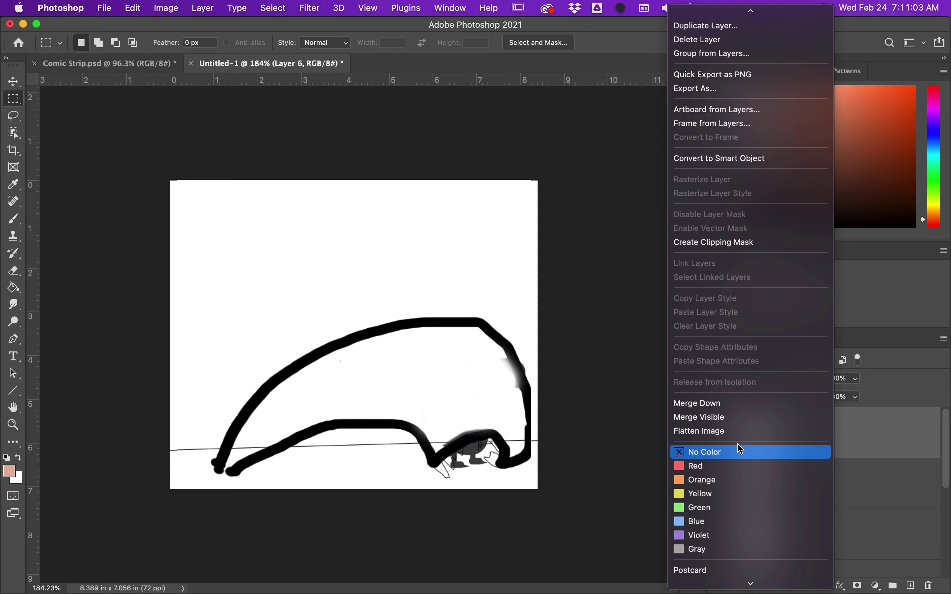
click(913, 366)
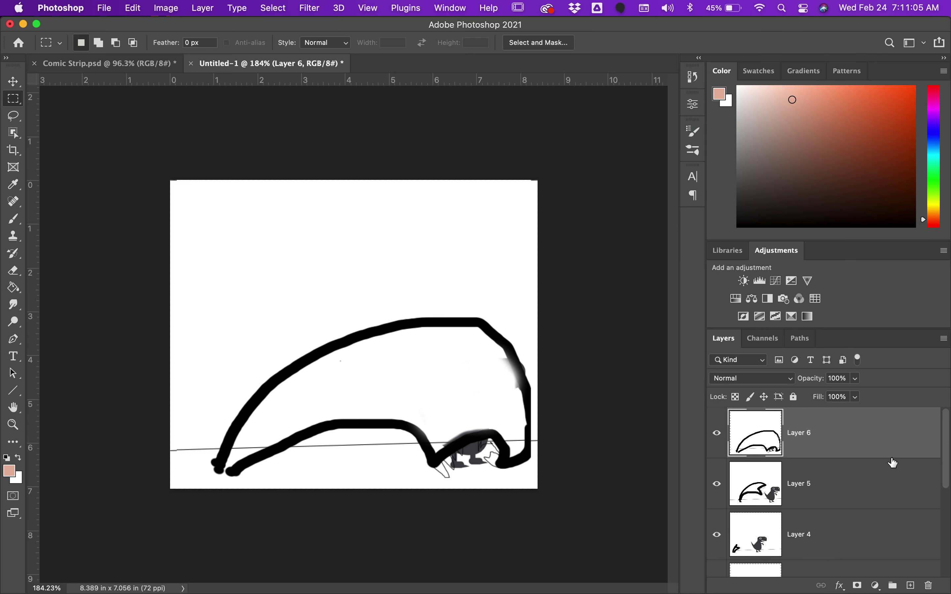
scroll(883, 484, down, 5)
click(844, 561)
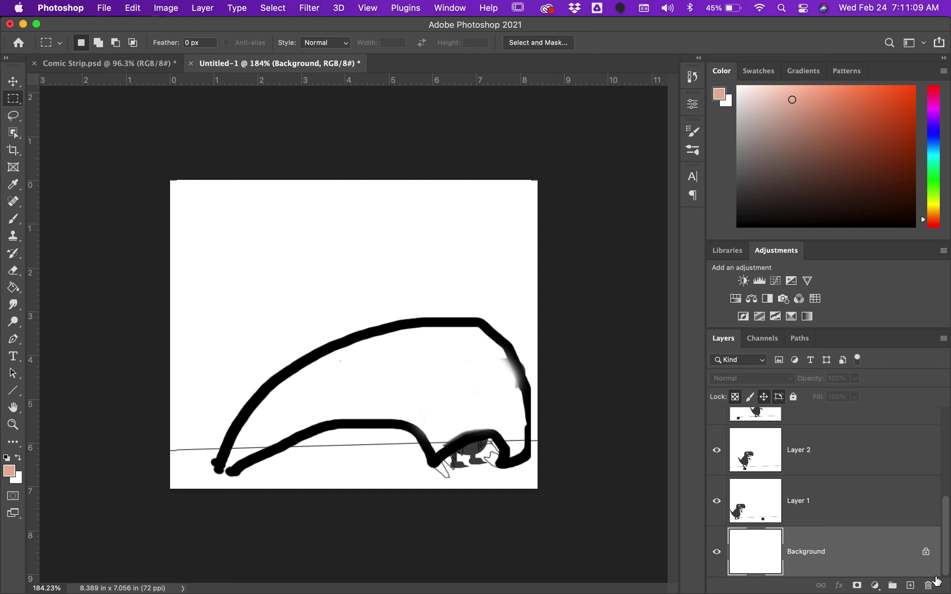
click(929, 586)
scroll(891, 577, up, 5)
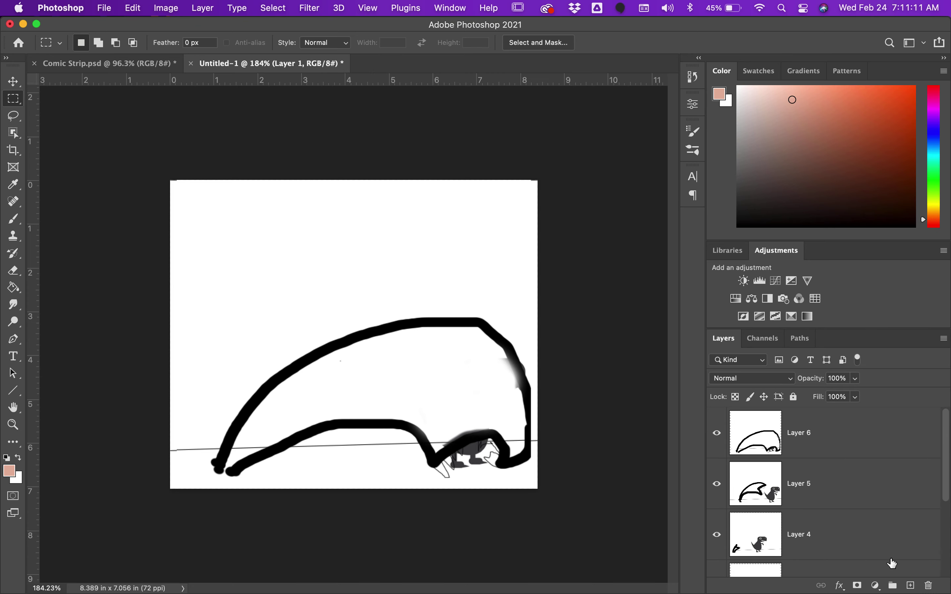
scroll(892, 562, down, 5)
scroll(892, 563, up, 5)
scroll(892, 563, down, 5)
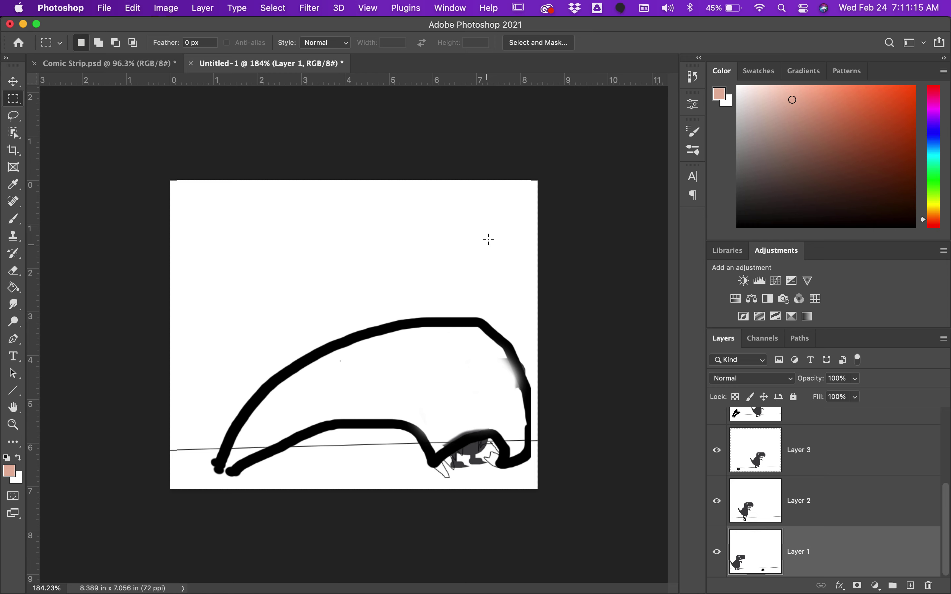
Show the Timeline panel from Window > Timeline and create a frame animation.
click(451, 9)
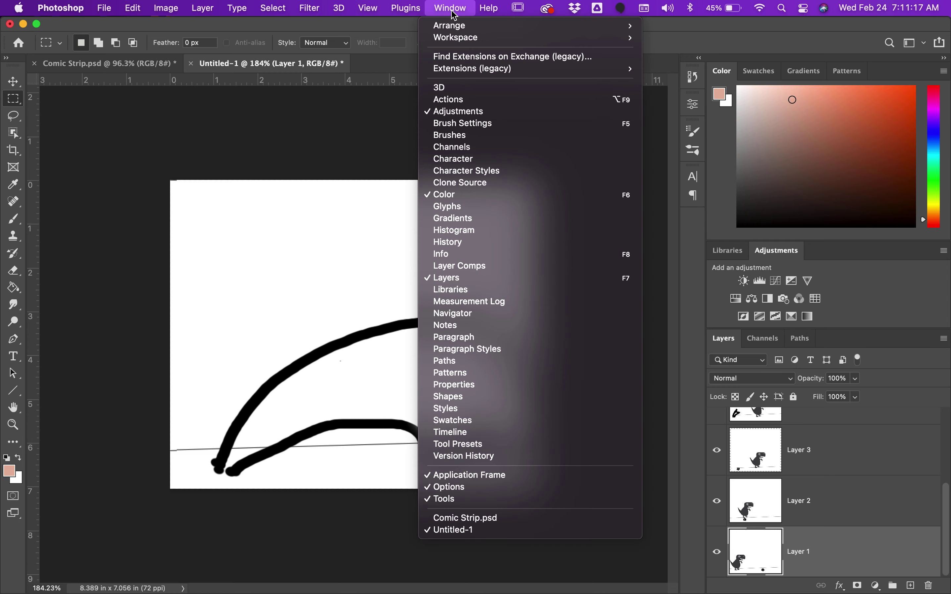
click(459, 433)
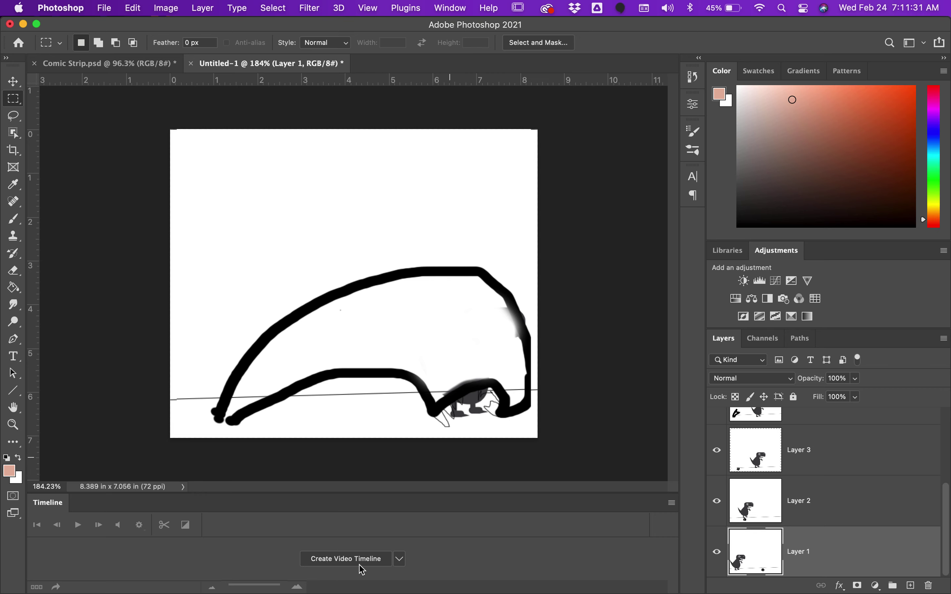
click(399, 559)
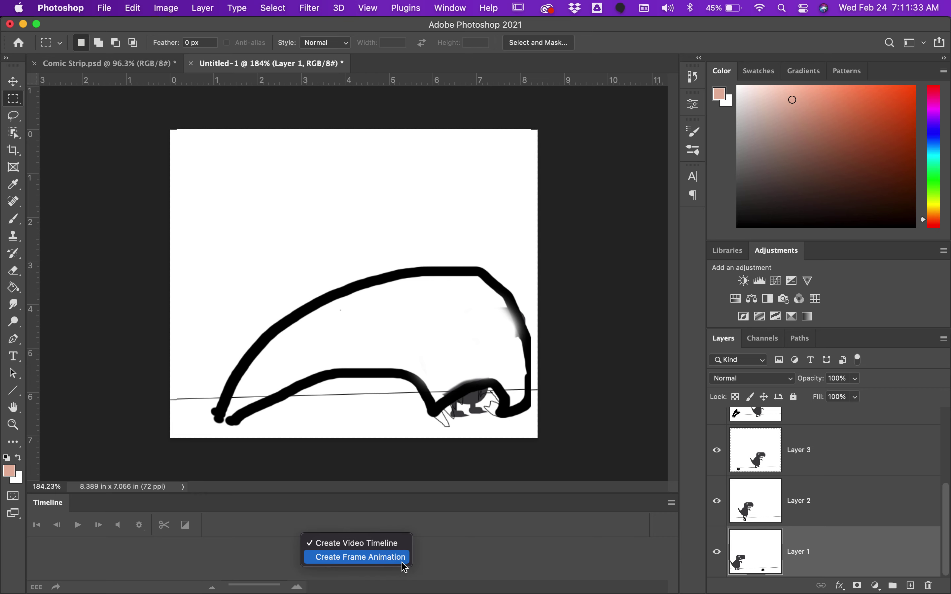
click(365, 558)
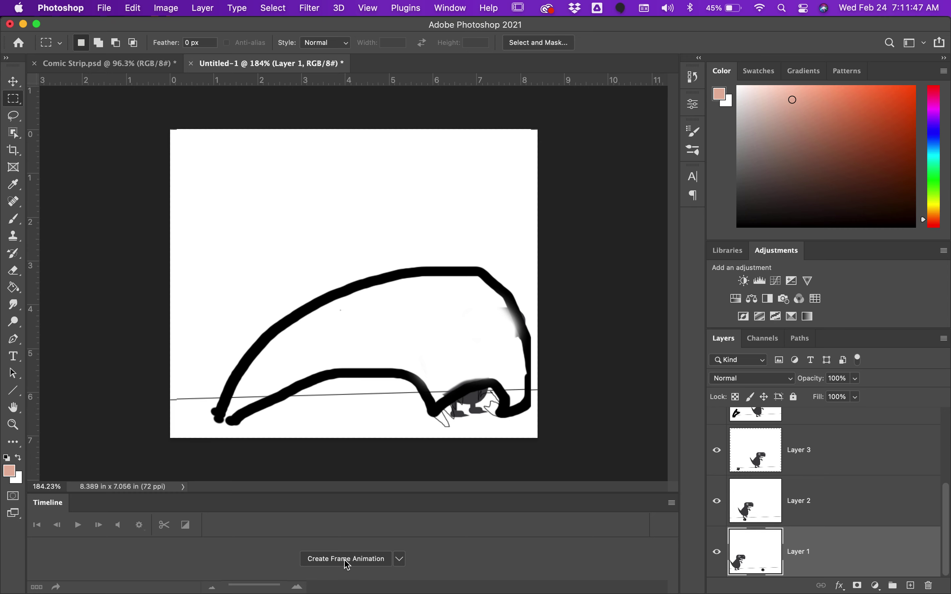
click(347, 559)
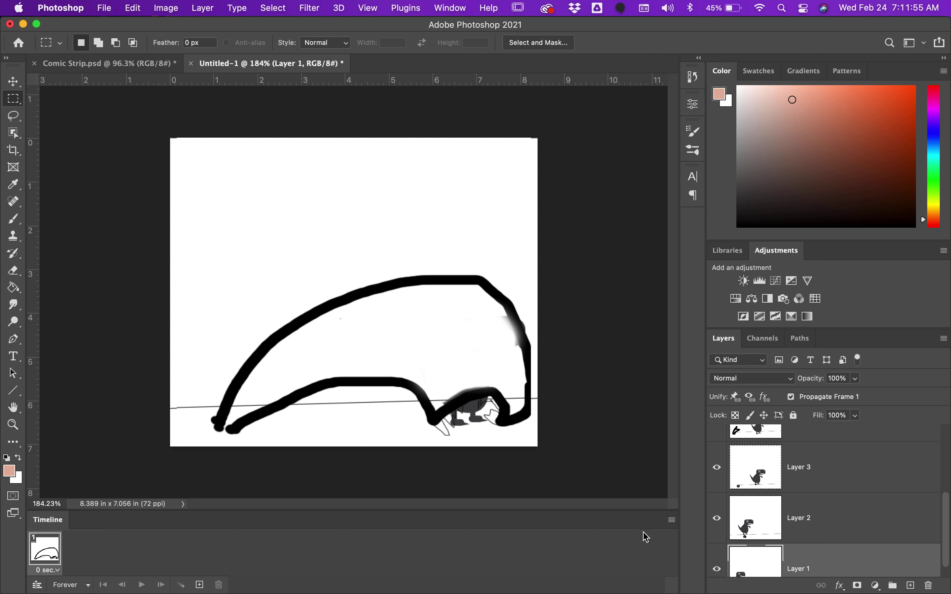
Enable Create New Layer for Each New Frame, then Make Frames From Layers for six frames.
click(672, 520)
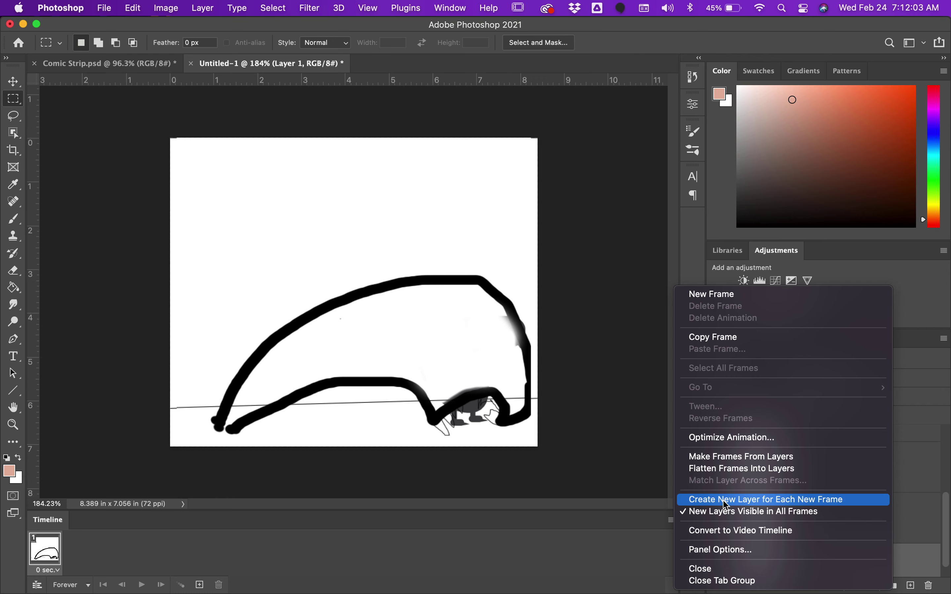
click(727, 504)
click(671, 521)
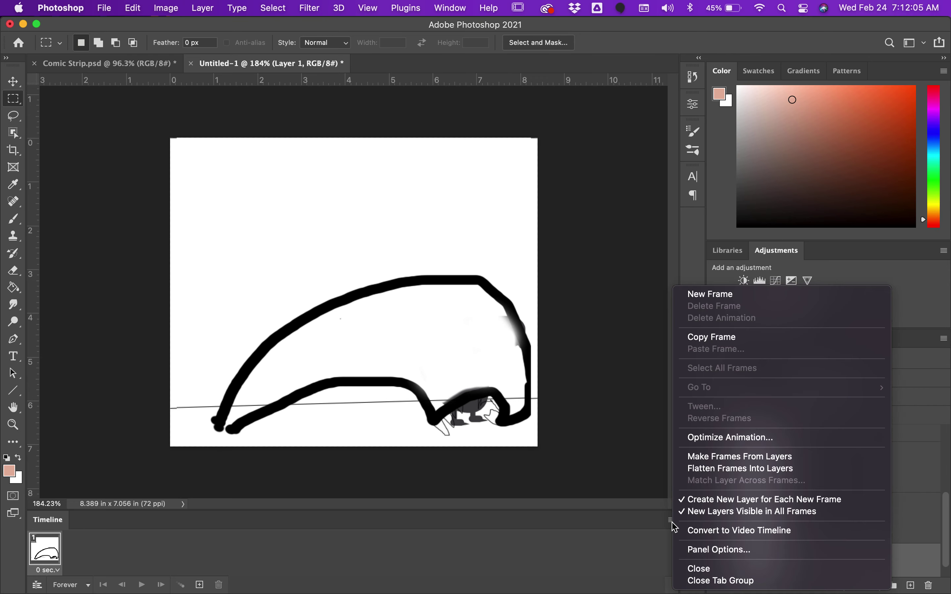
click(755, 459)
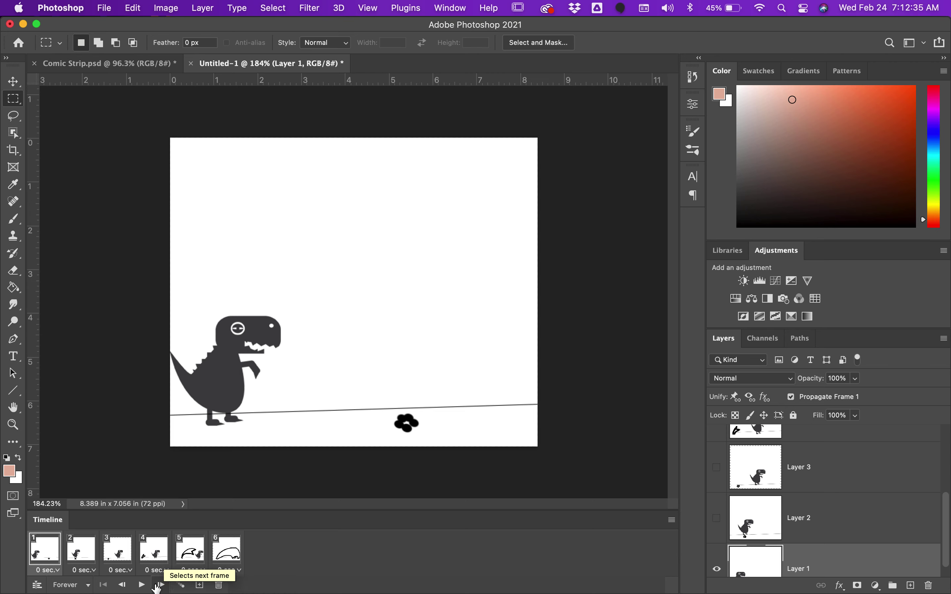
Preview the animation playback, stop it, and select the frames.
click(142, 585)
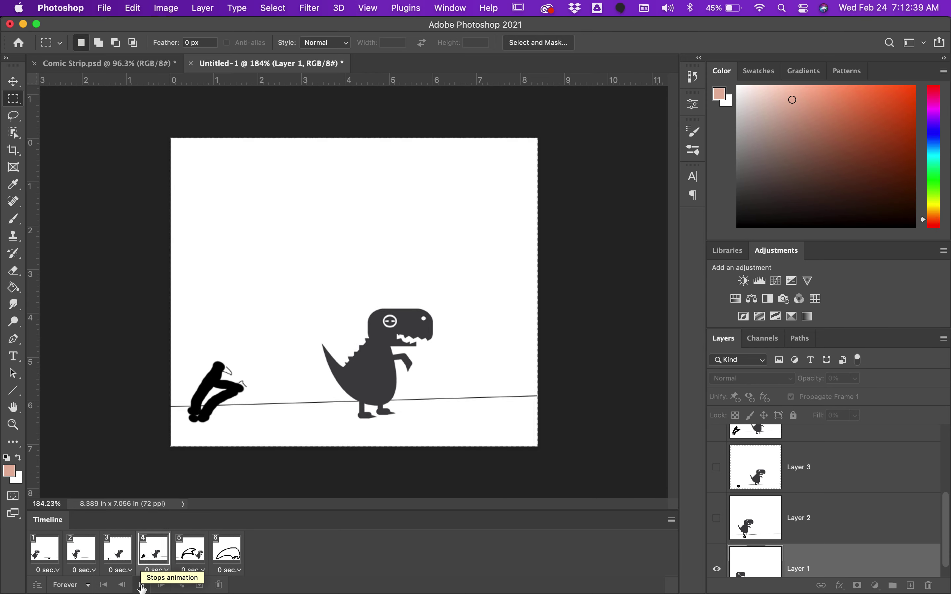
click(142, 585)
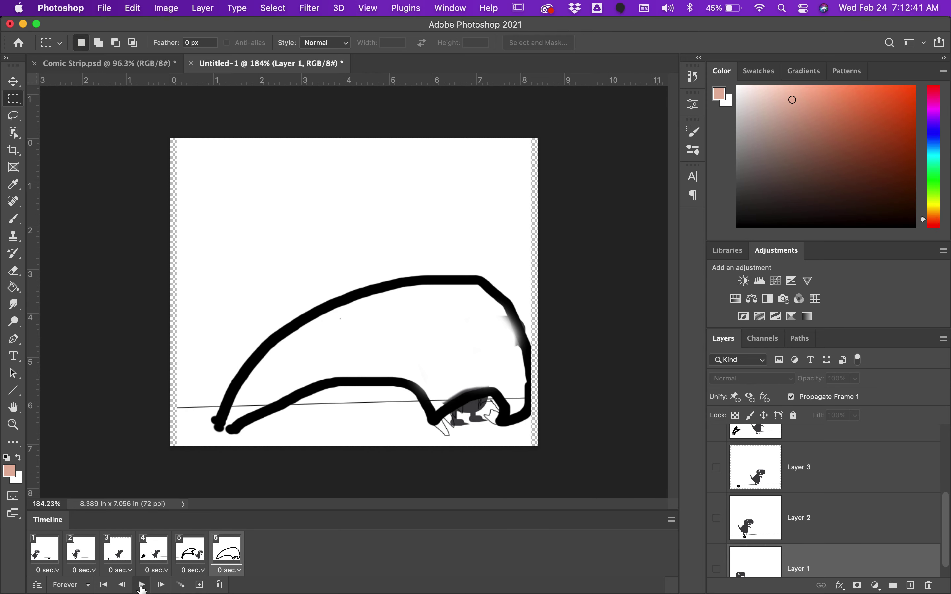
click(58, 571)
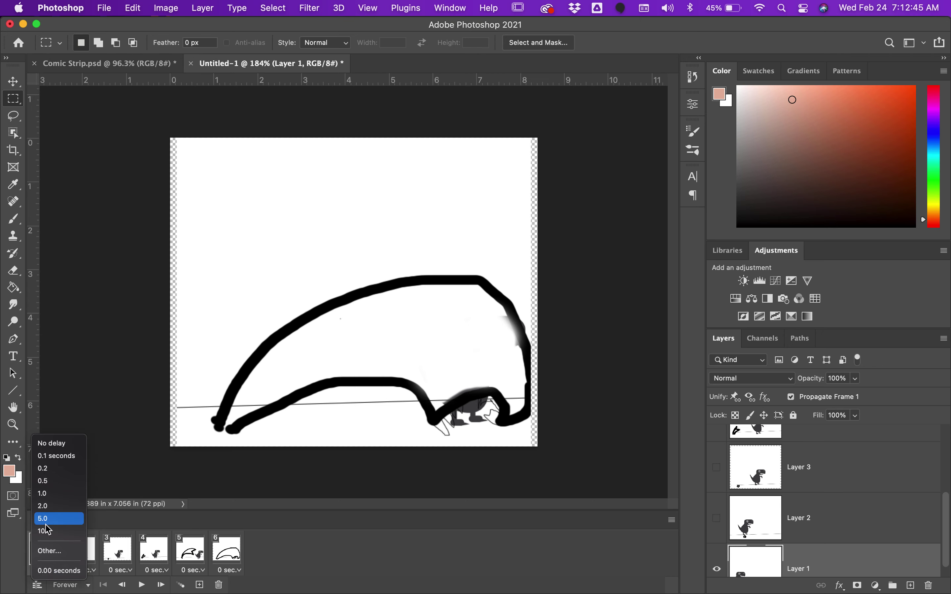
click(291, 546)
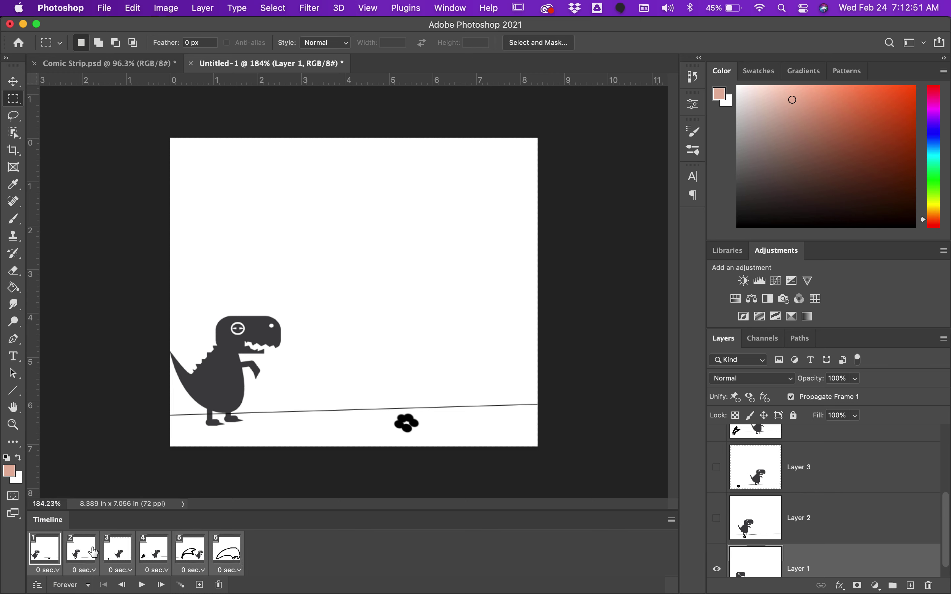
Set the frame delay to 0.2 seconds and play the animation to check timing.
click(62, 570)
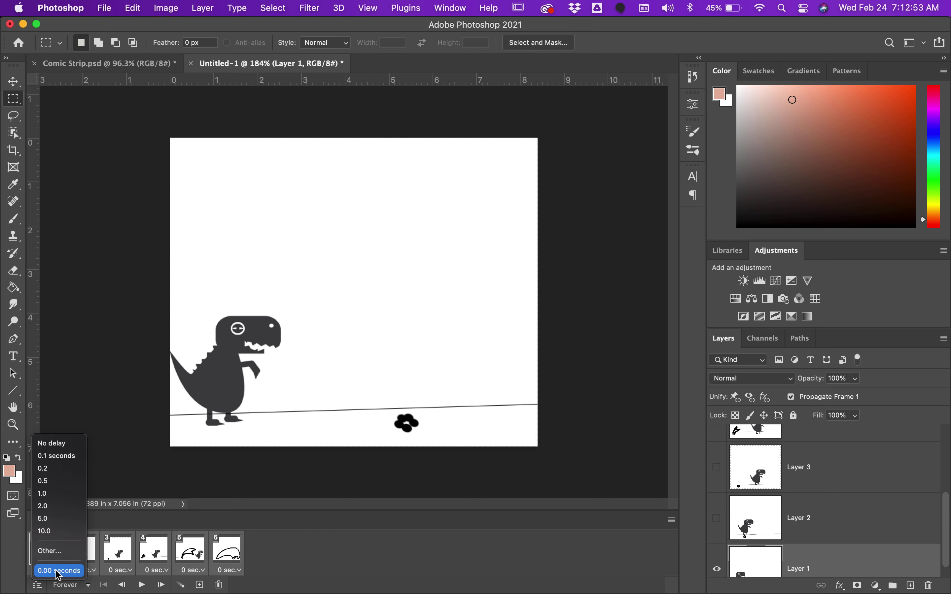
click(57, 469)
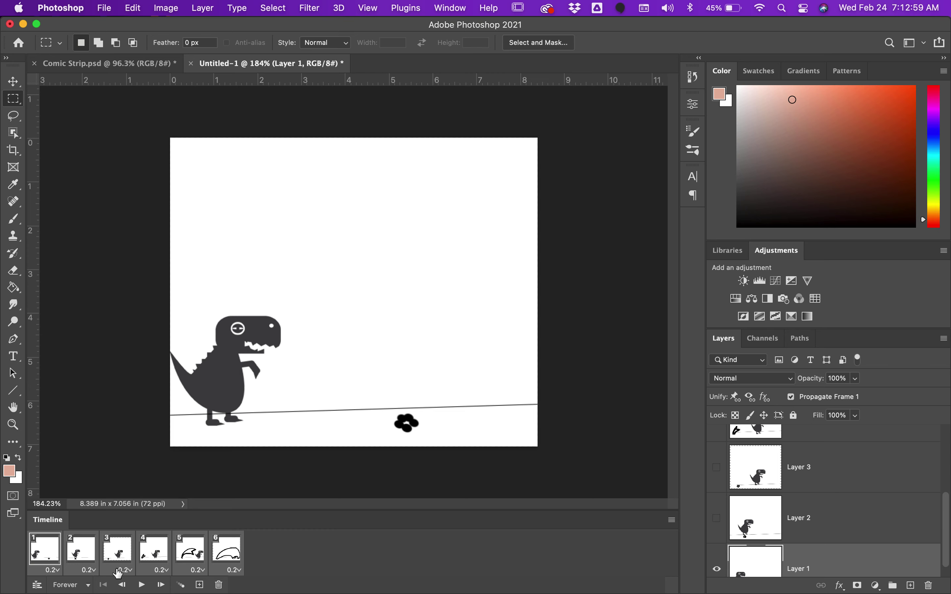
click(142, 586)
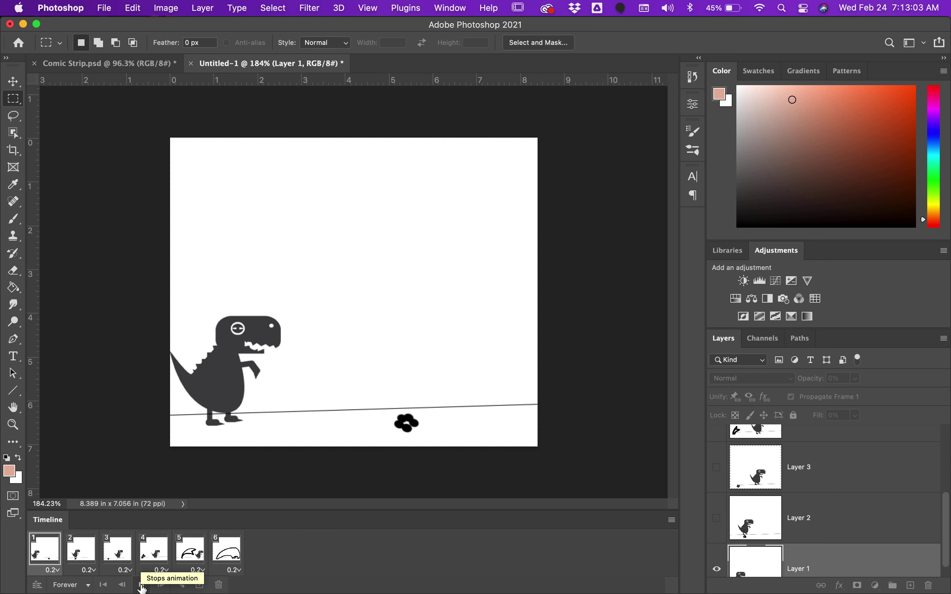
mouse_move(269, 591)
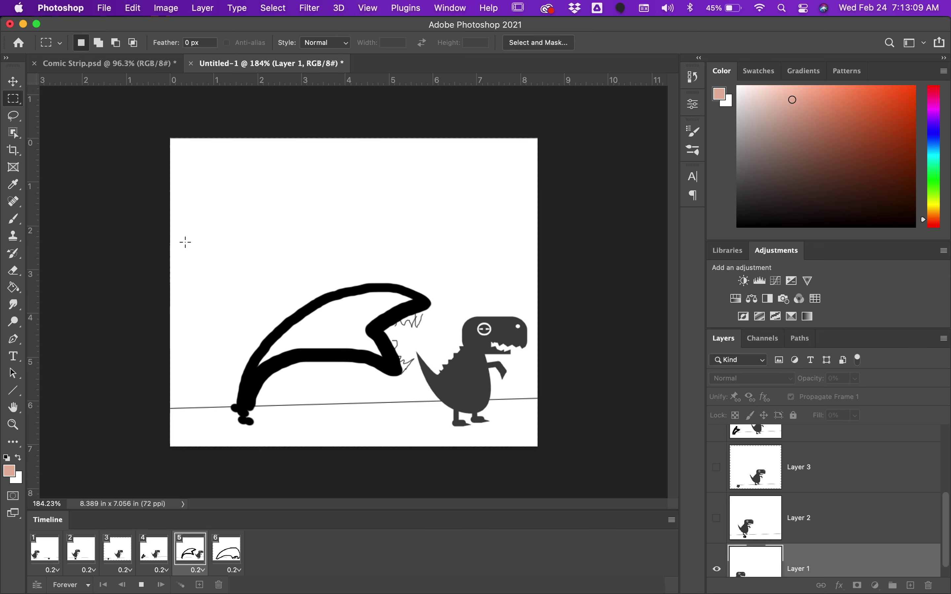
Open File > Export > Save for Web (Legacy), previewing a 256-colour GIF looping Forever.
click(111, 10)
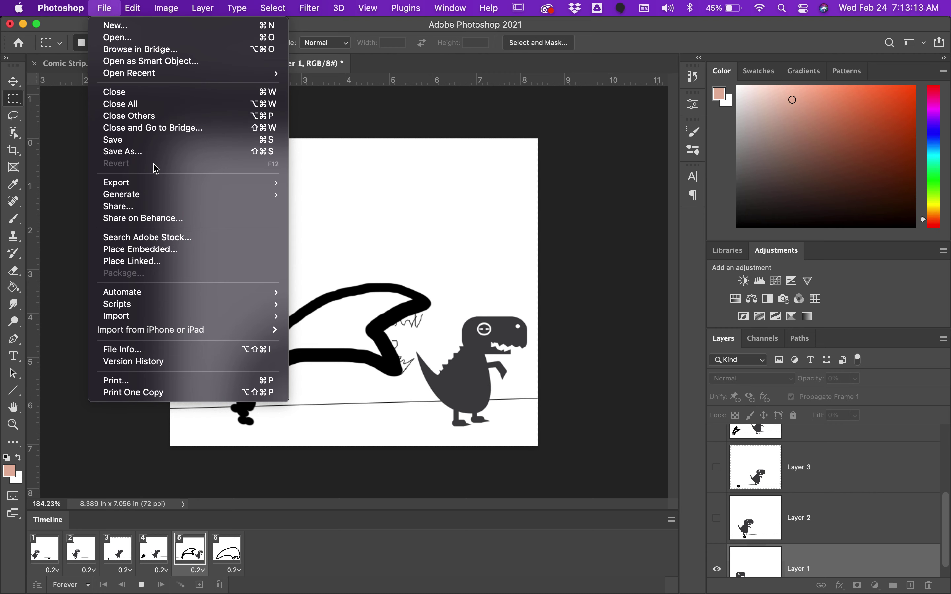
mouse_move(164, 190)
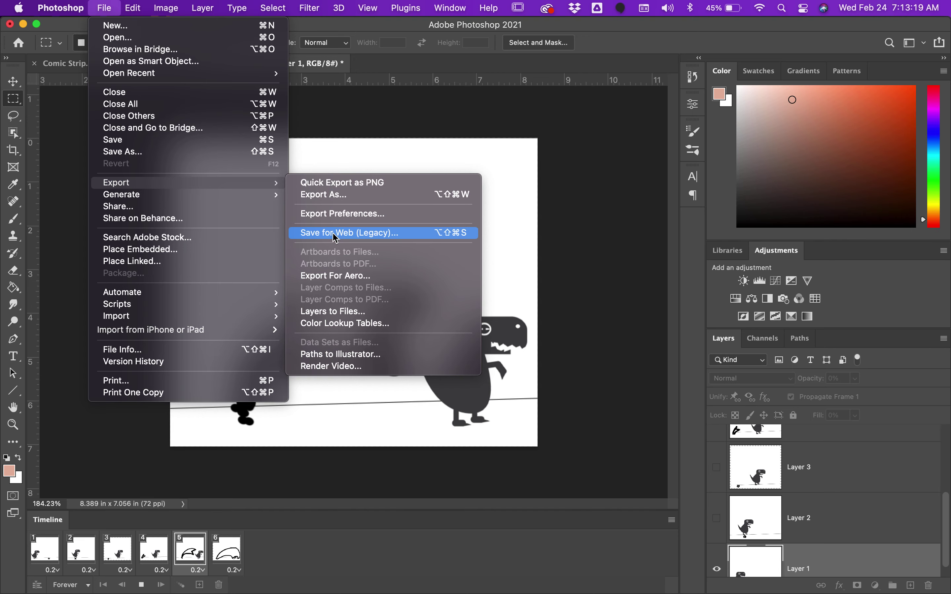
click(335, 235)
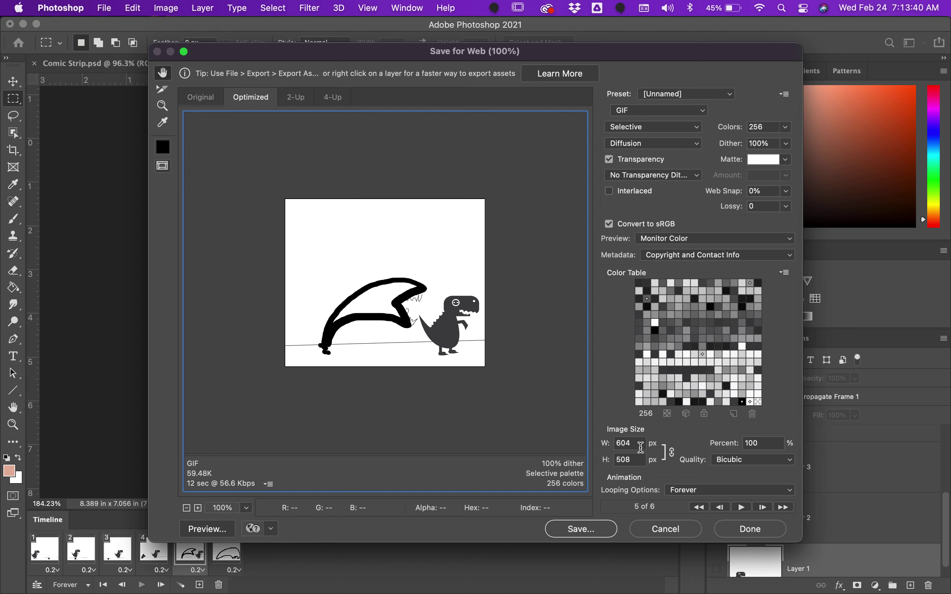
Export the optimized animation as the GIF 'whateveryoulike' in the Documents folder.
click(606, 534)
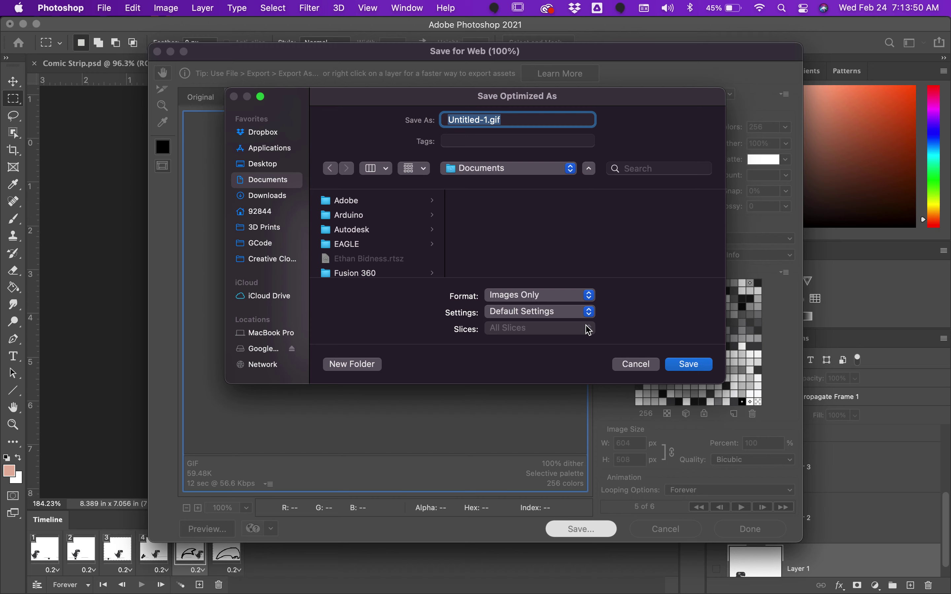
text(whateveryoulike)
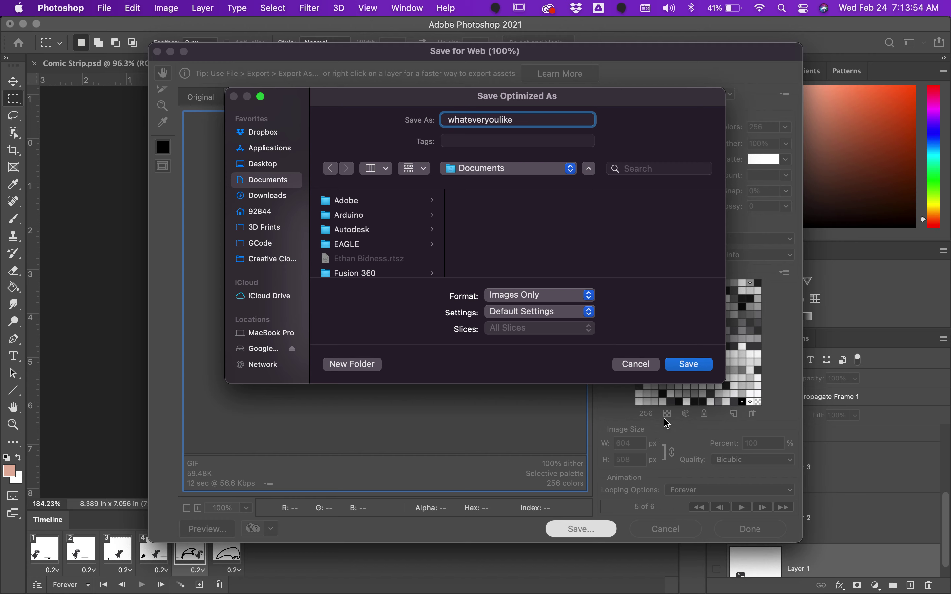
click(691, 364)
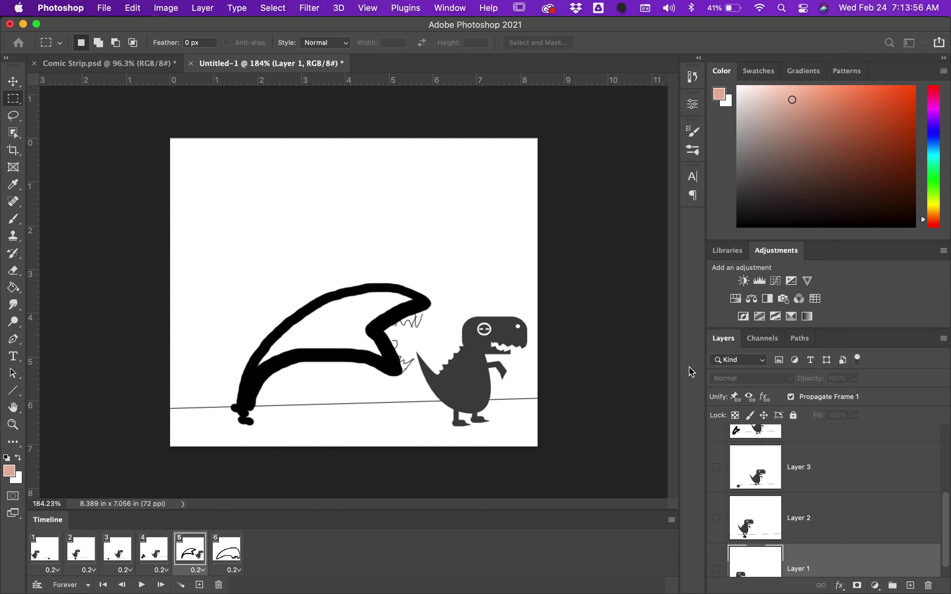